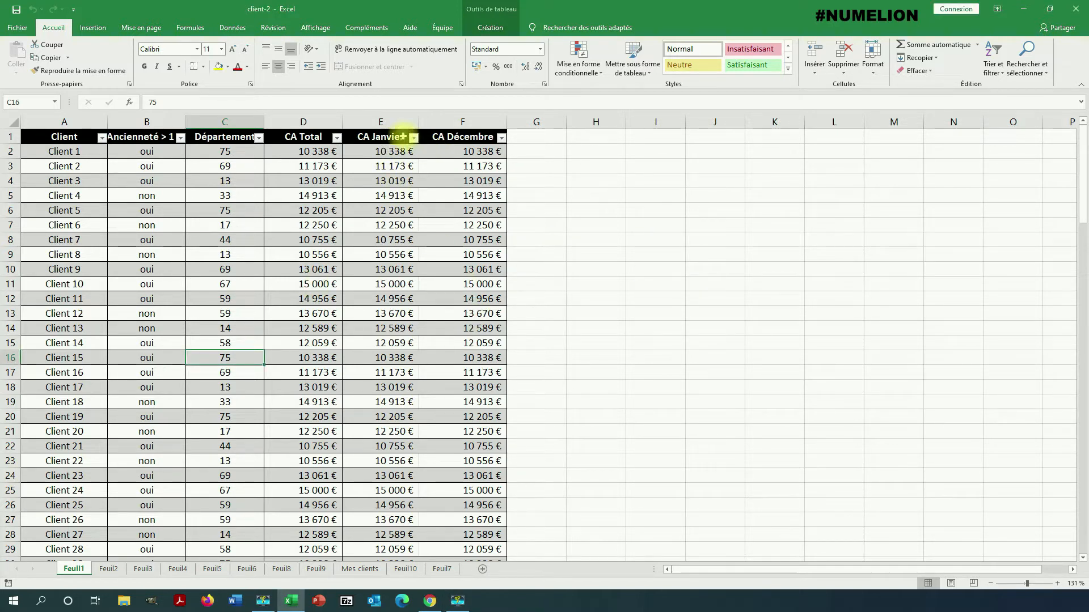
Hide rows 7 to 17 of the client table on Feuil1.
click(12, 225)
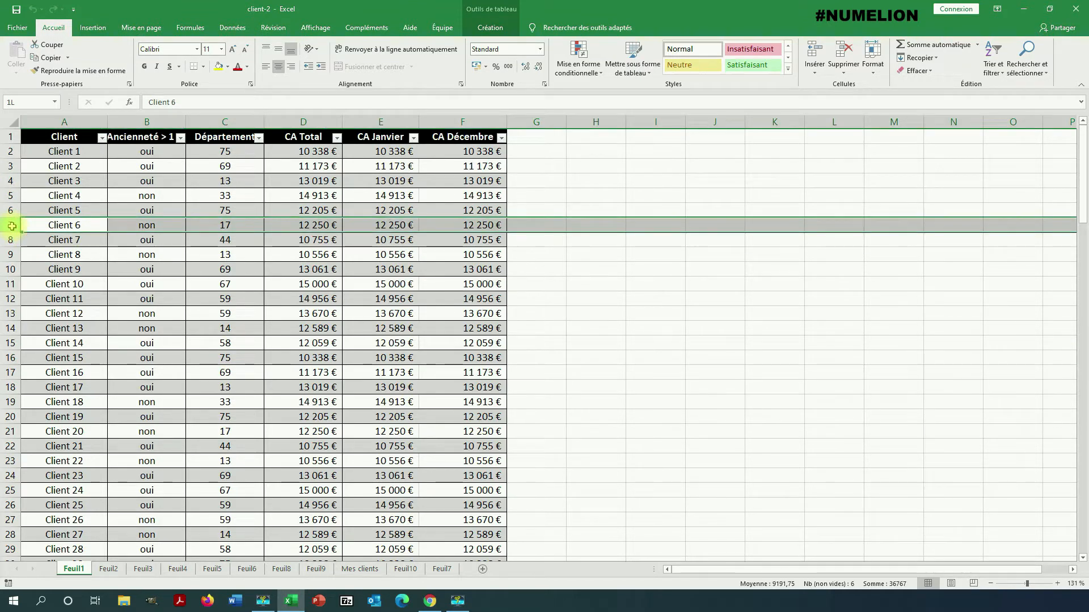
drag(11, 225, 8, 367)
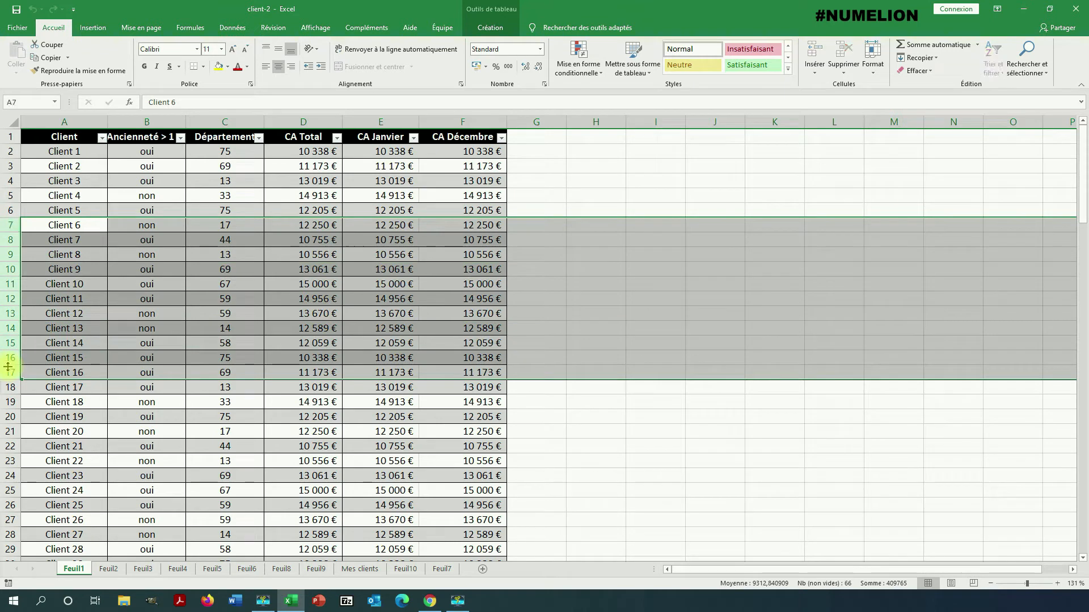
right_click(10, 328)
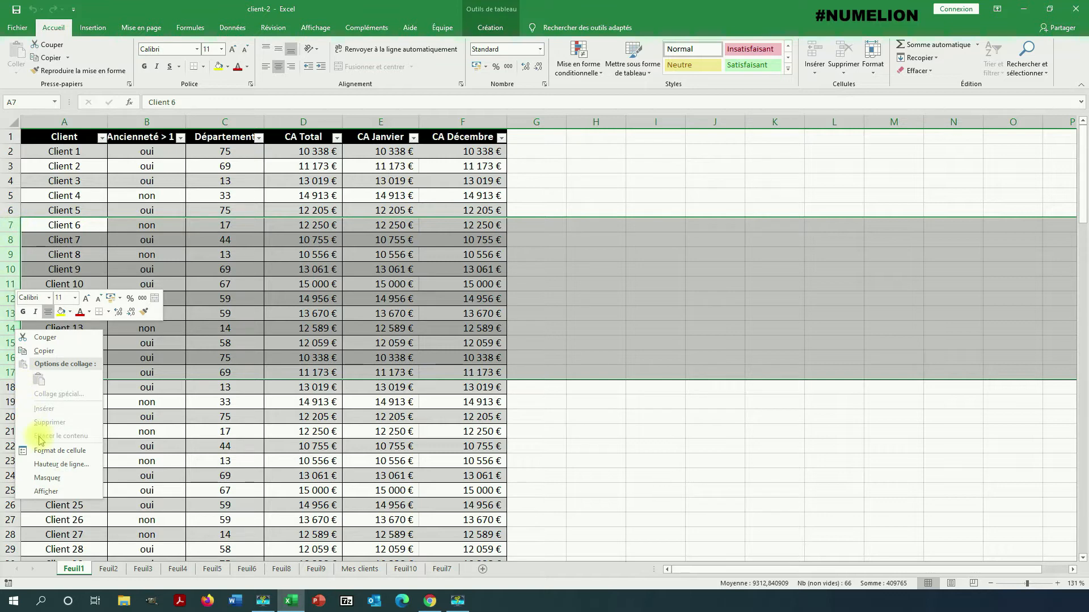
click(47, 478)
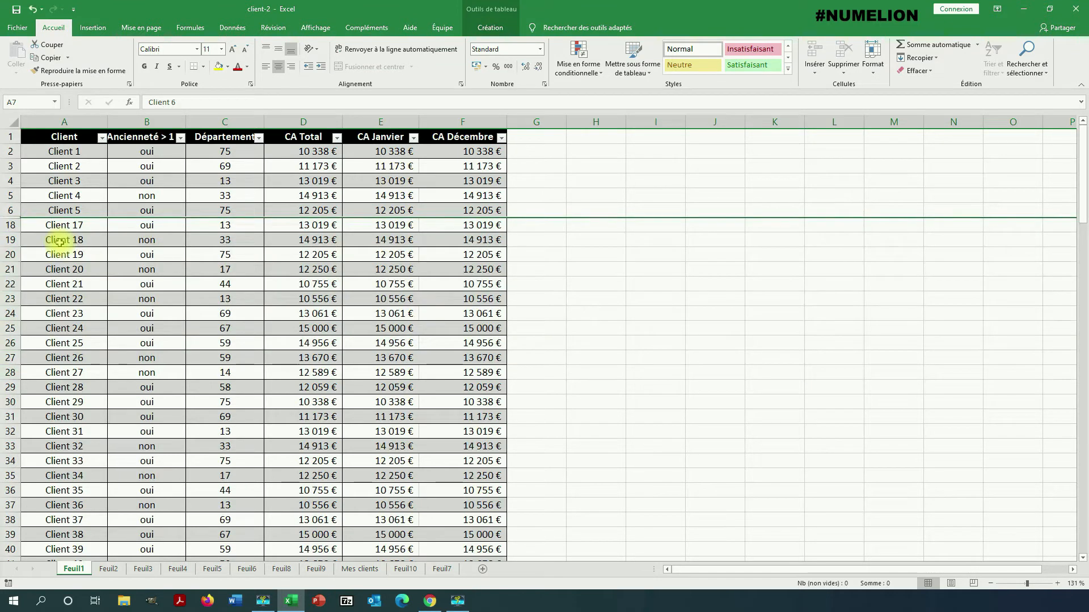
Unhide the hidden rows between rows 6 and 18 of the client table.
click(69, 210)
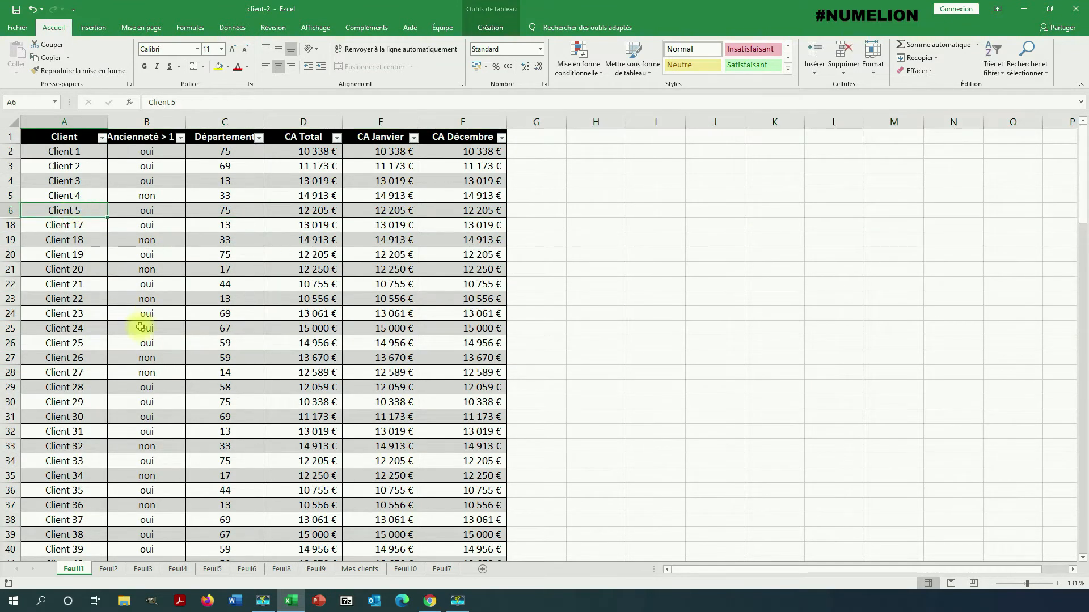
click(79, 226)
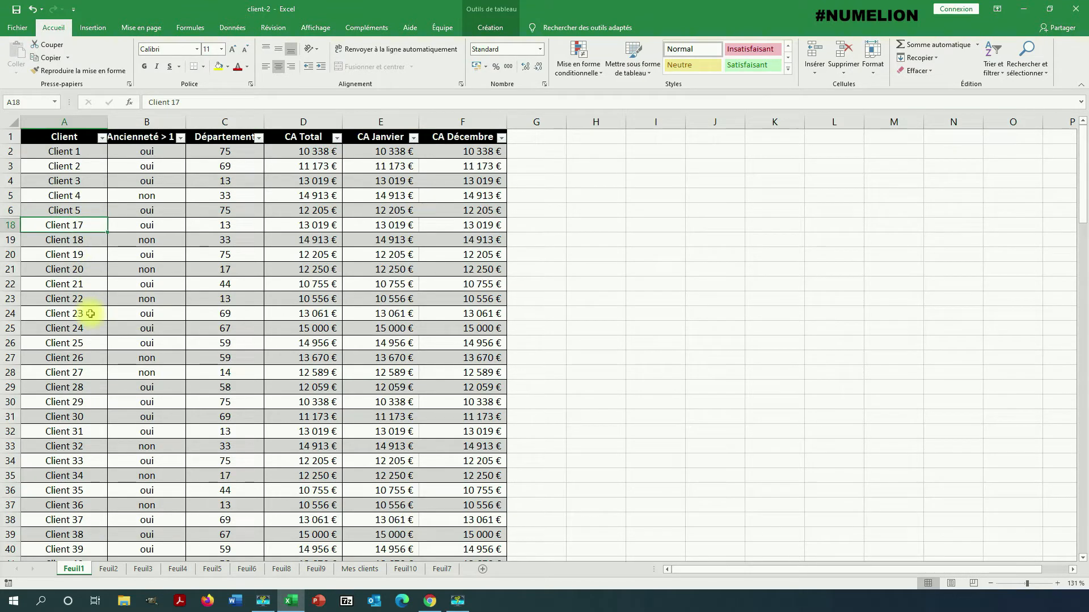
drag(10, 211, 11, 226)
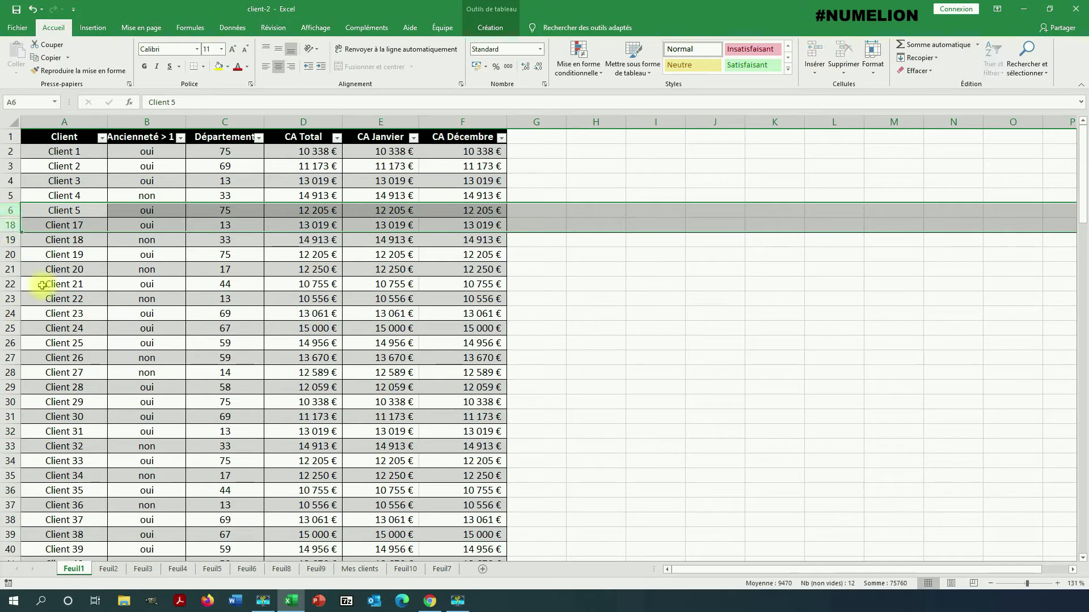
right_click(10, 226)
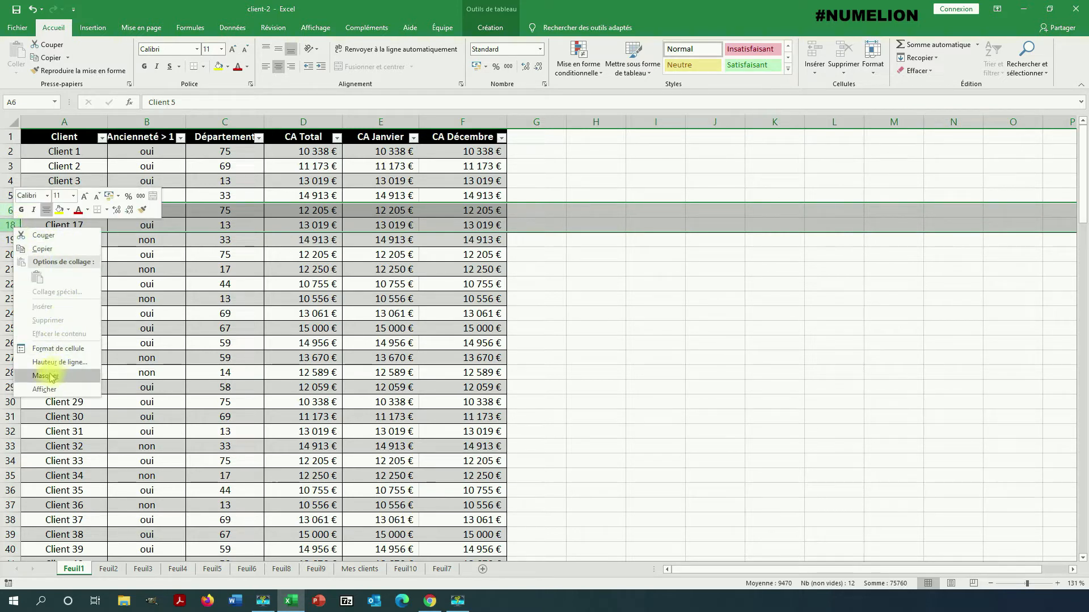
click(70, 392)
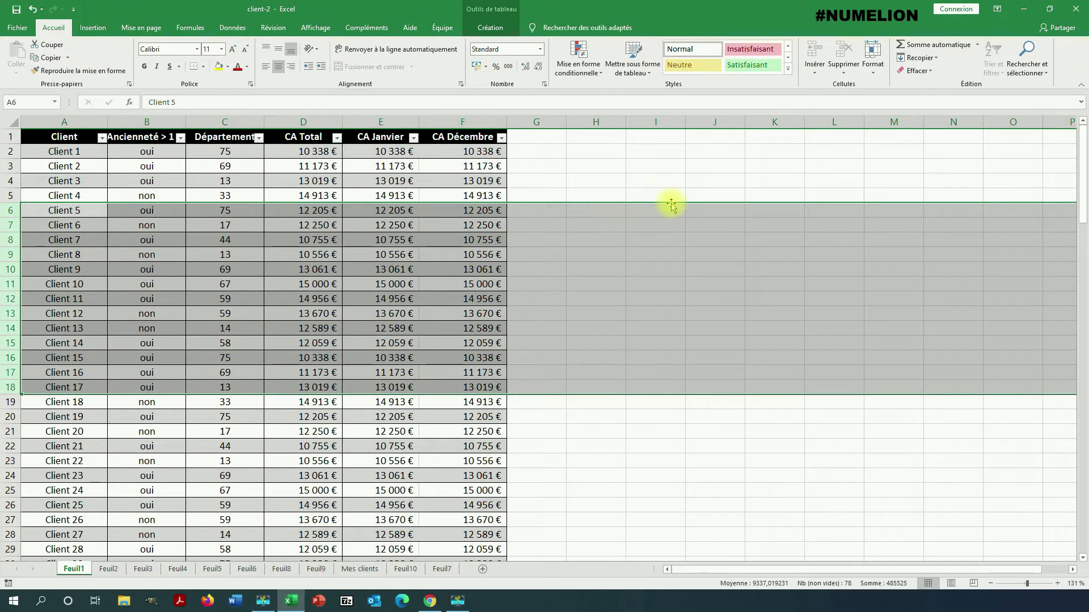
click(642, 178)
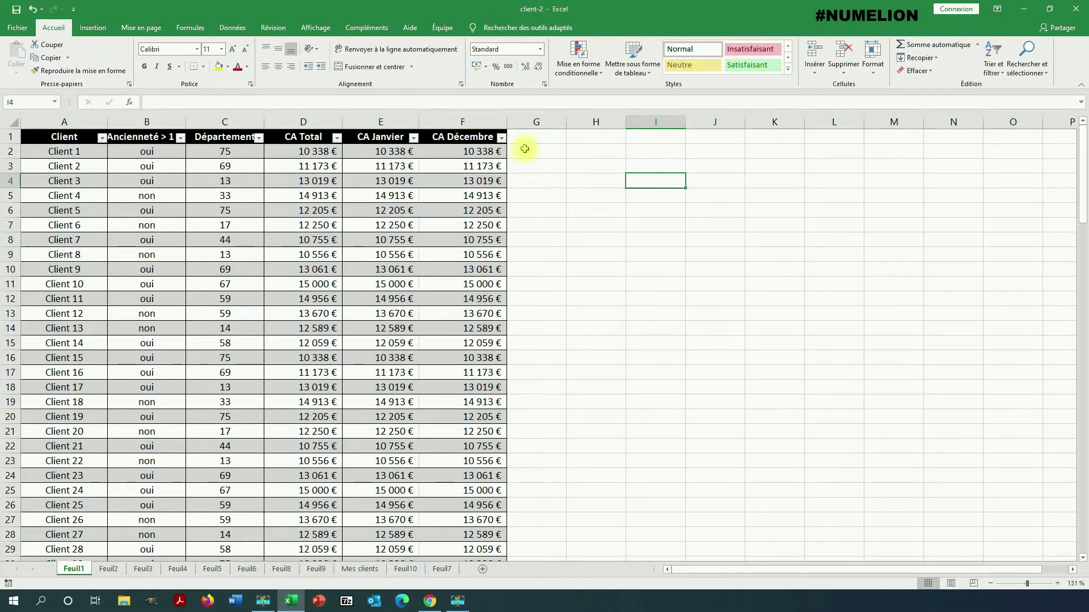
Hide columns E and F, CA Janvier and CA Décembre.
click(372, 125)
drag(371, 125, 444, 121)
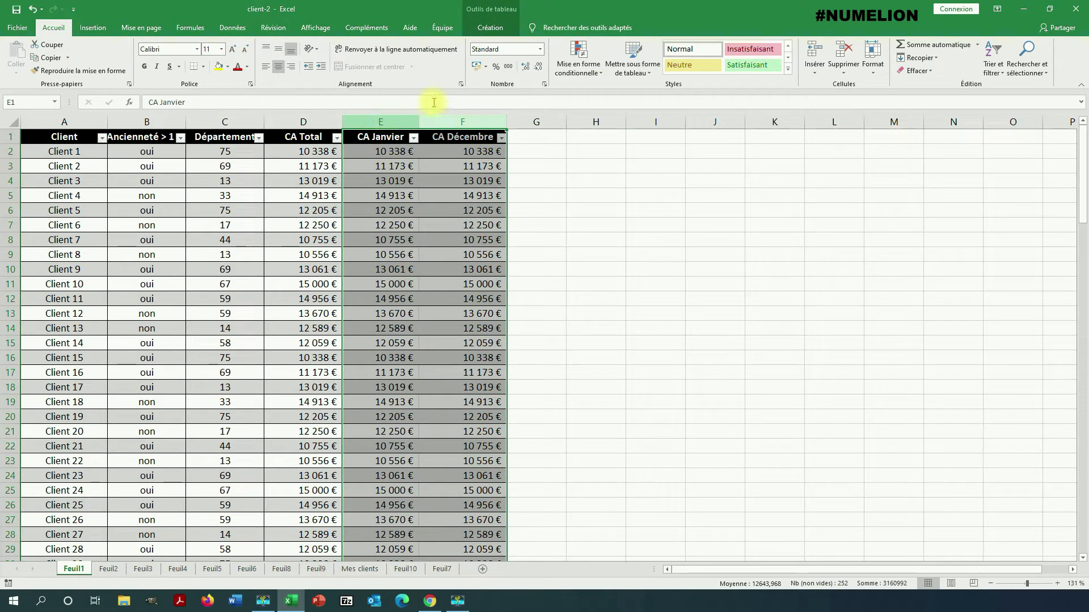
right_click(445, 121)
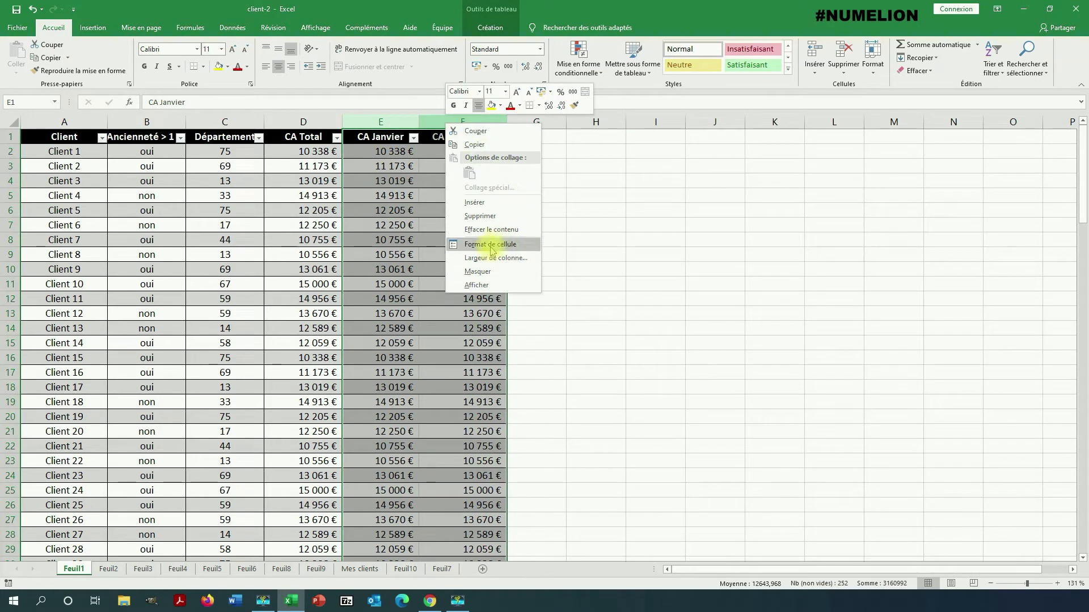
click(470, 271)
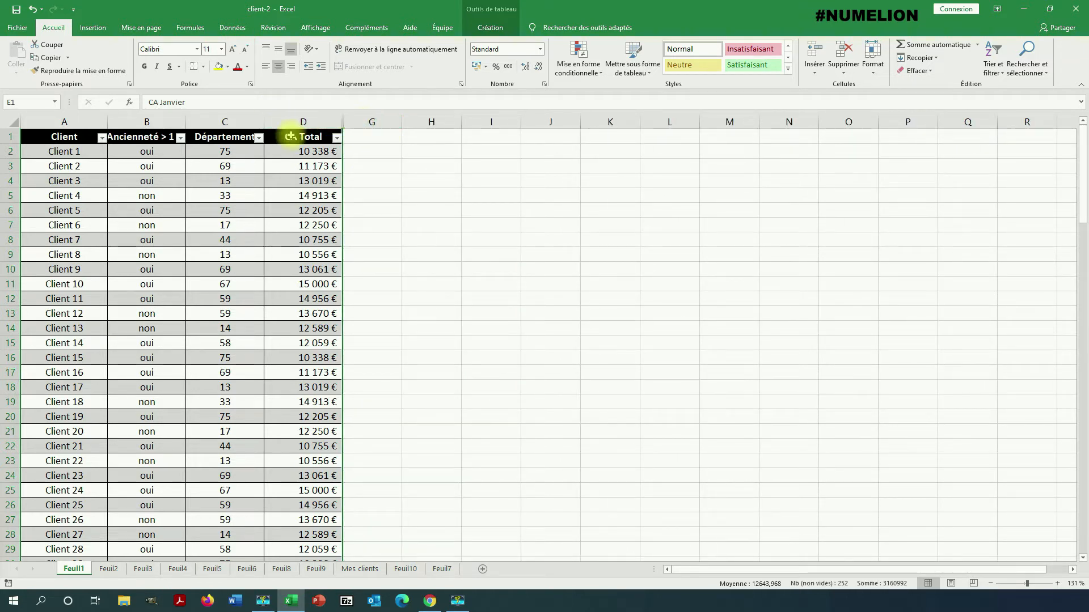
Unhide the hidden columns between columns D and G.
click(311, 120)
drag(311, 120, 372, 121)
right_click(370, 121)
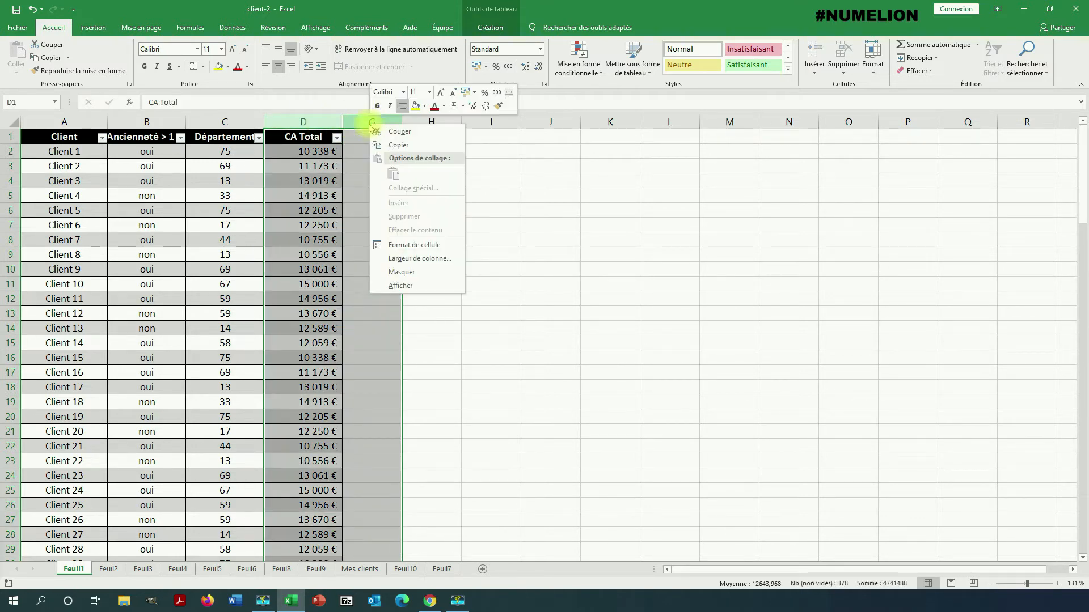
click(399, 286)
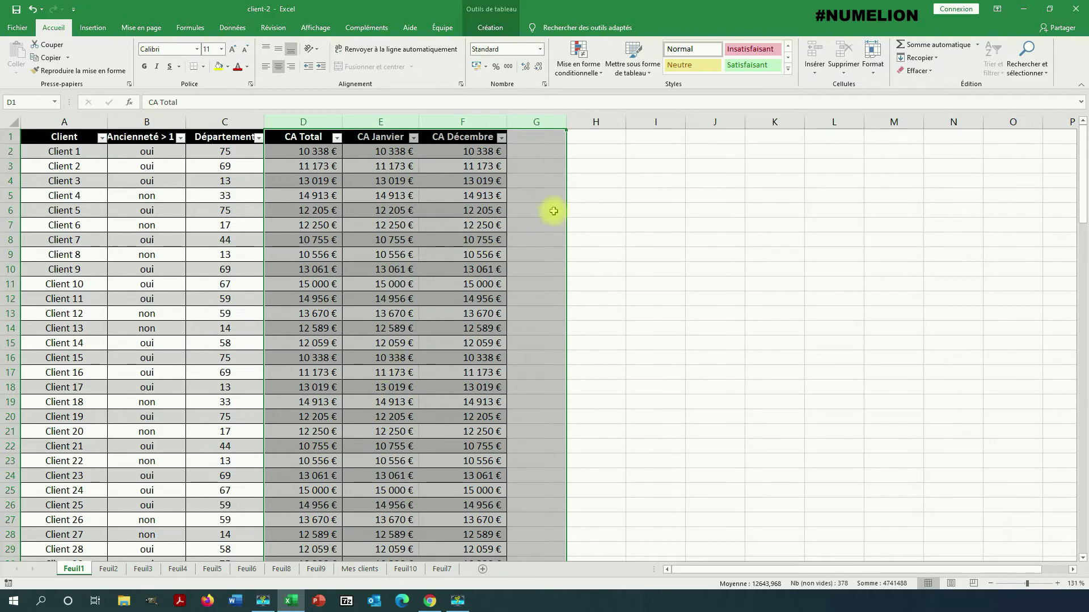
click(554, 214)
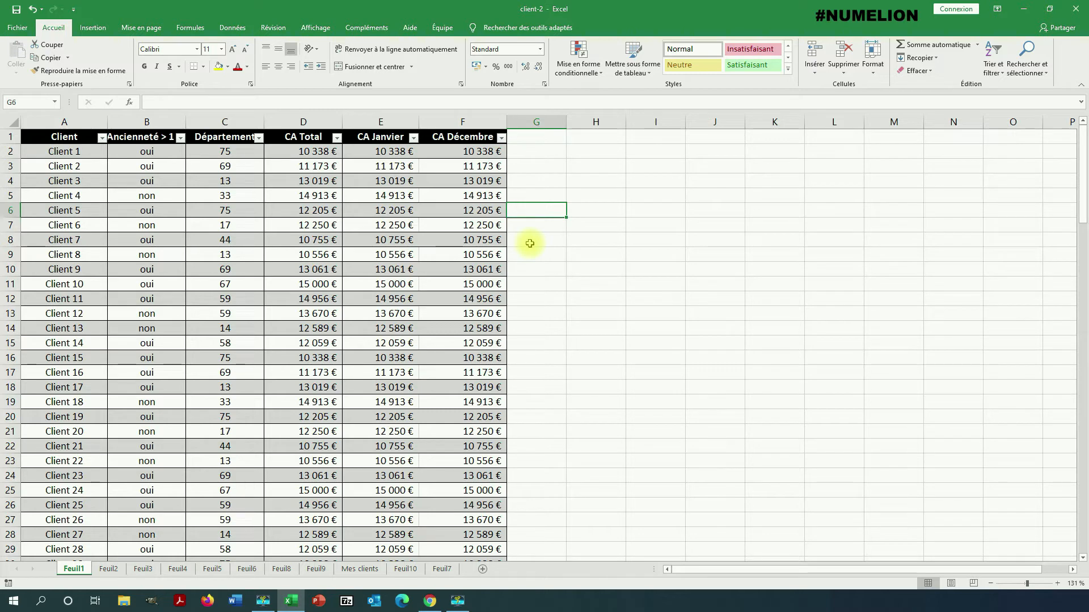
Filter the Ancienneté > 1 an column to keep only the clients with the value "oui".
click(180, 138)
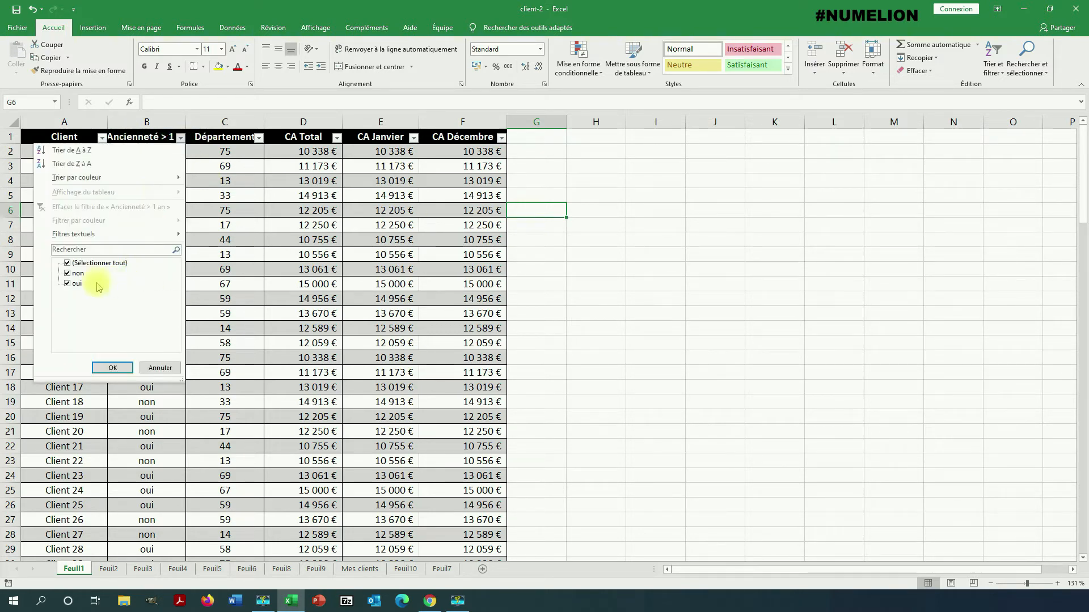
click(67, 273)
click(68, 274)
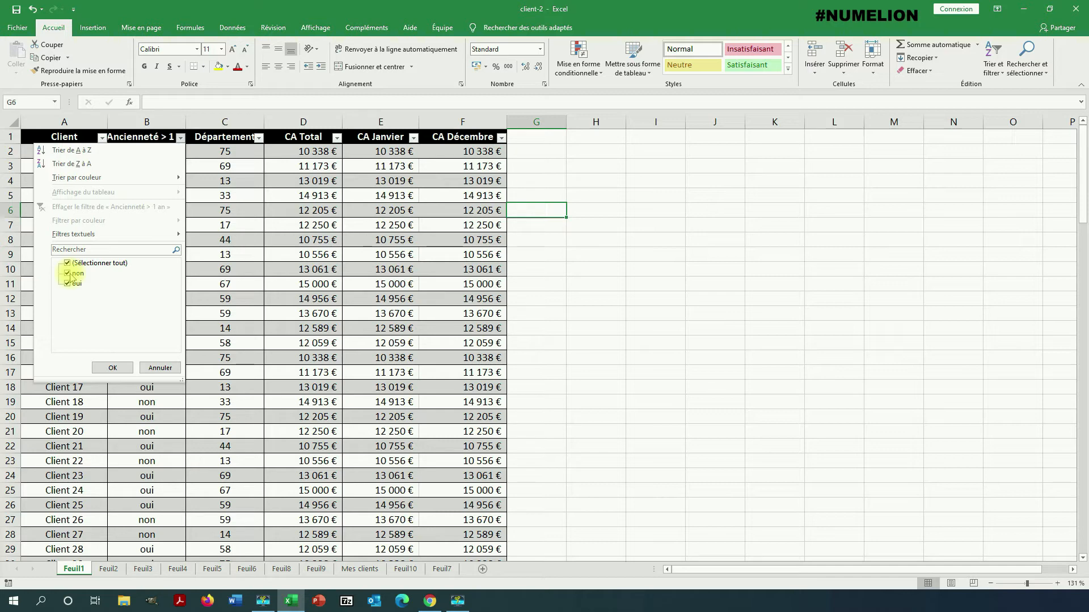
click(68, 274)
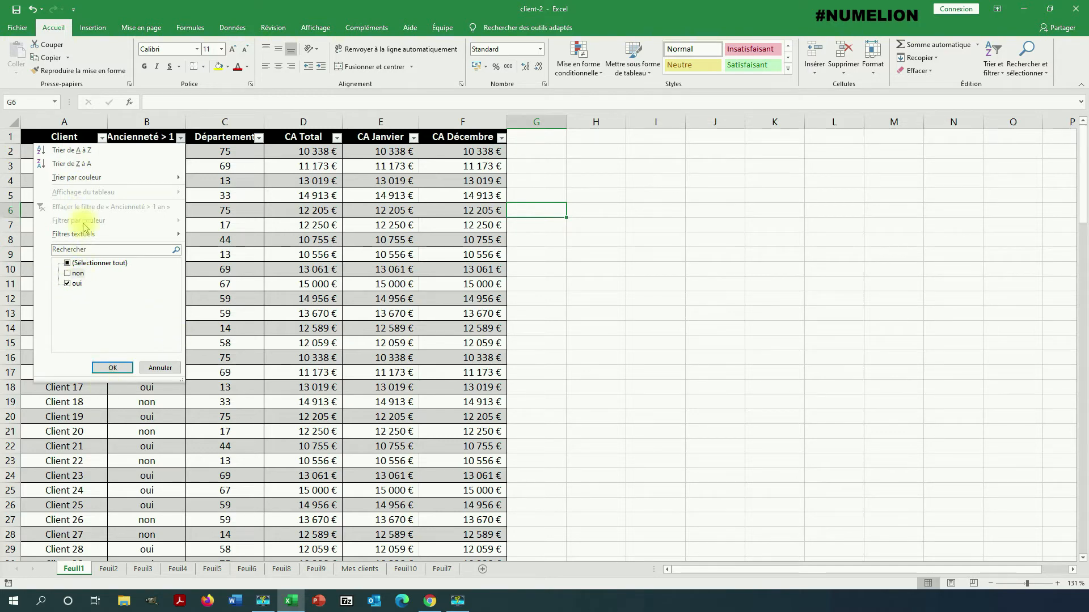
click(113, 368)
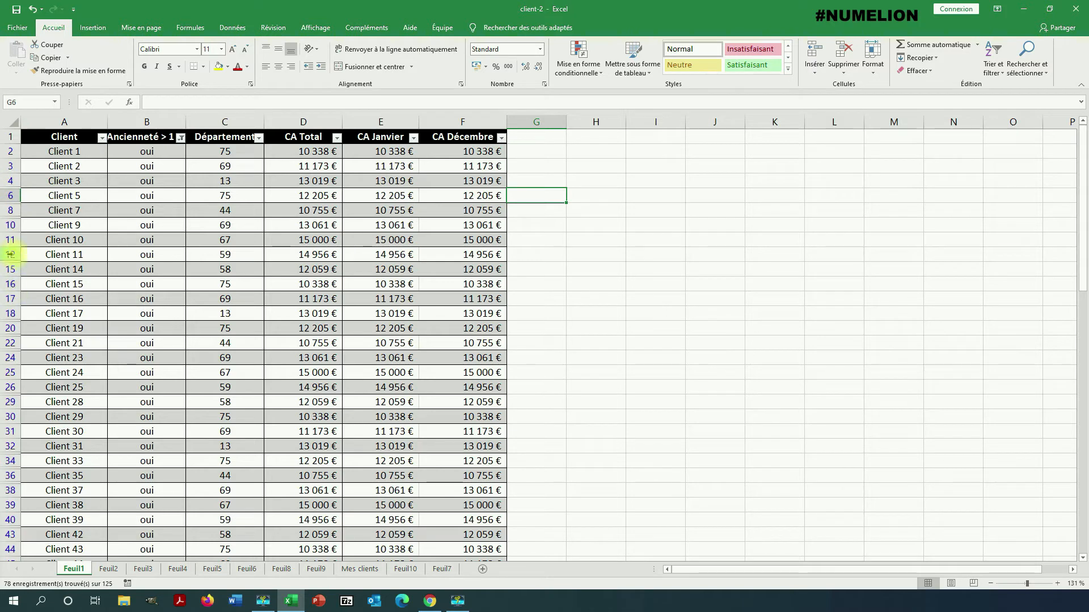
Include the "non" value again in the Ancienneté > 1 an filter to show all clients.
click(180, 138)
click(68, 273)
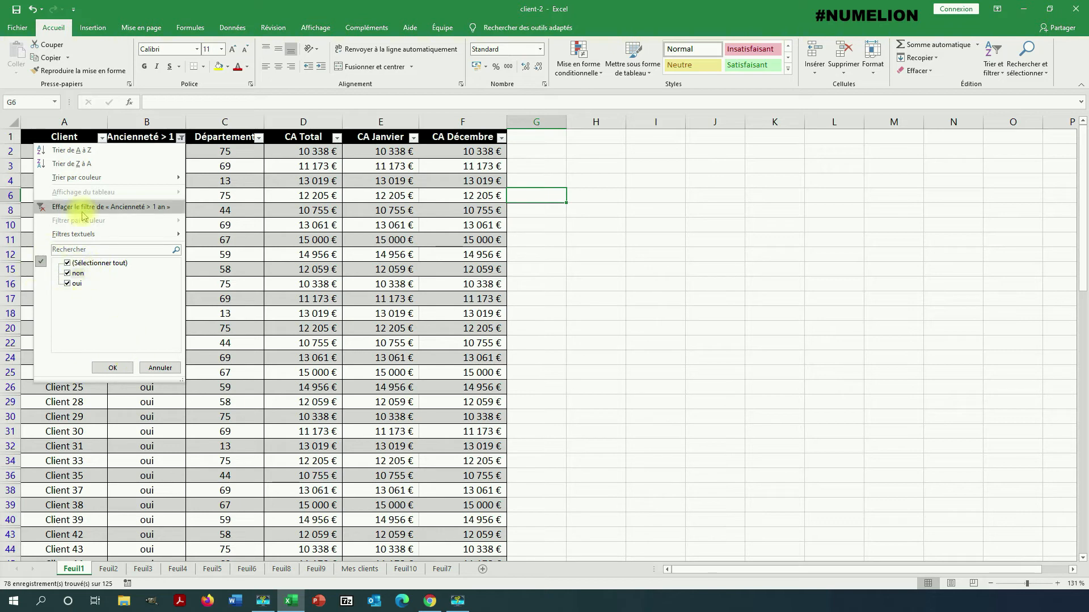
click(112, 368)
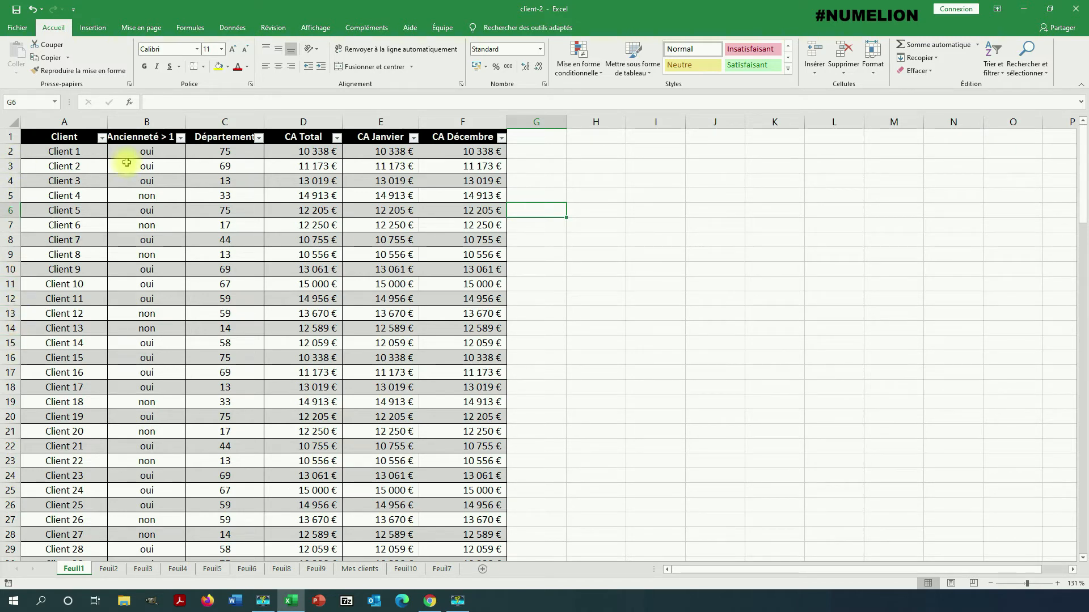
drag(12, 210, 5, 310)
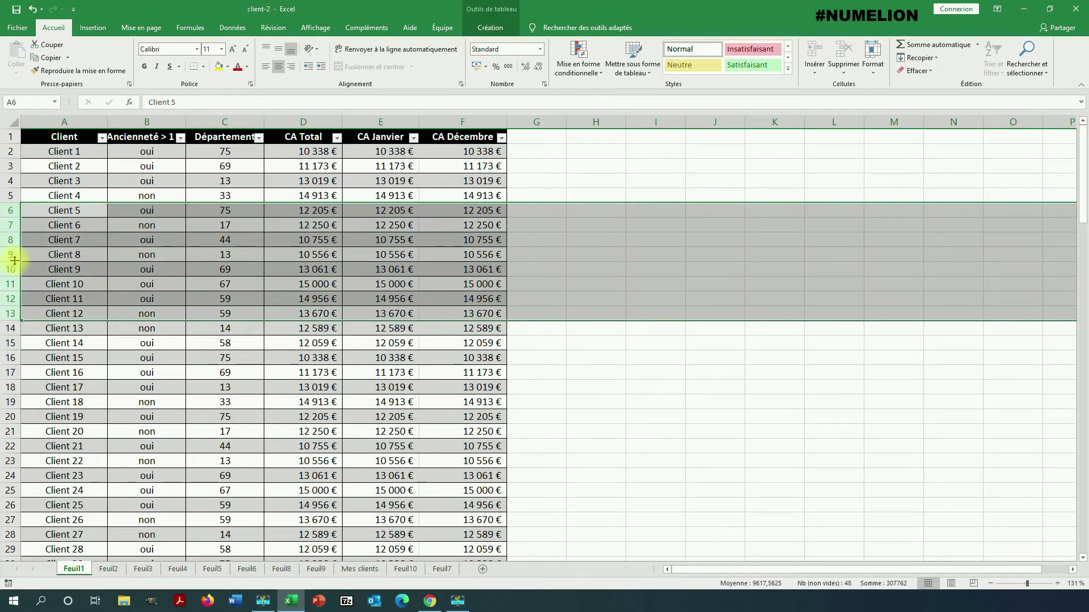
click(181, 137)
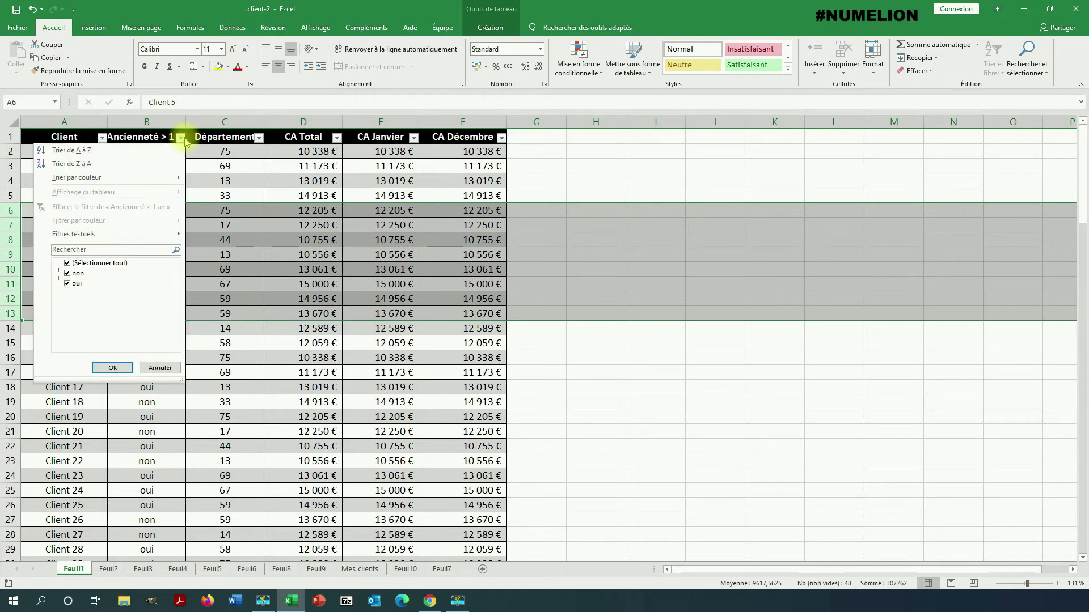
click(142, 313)
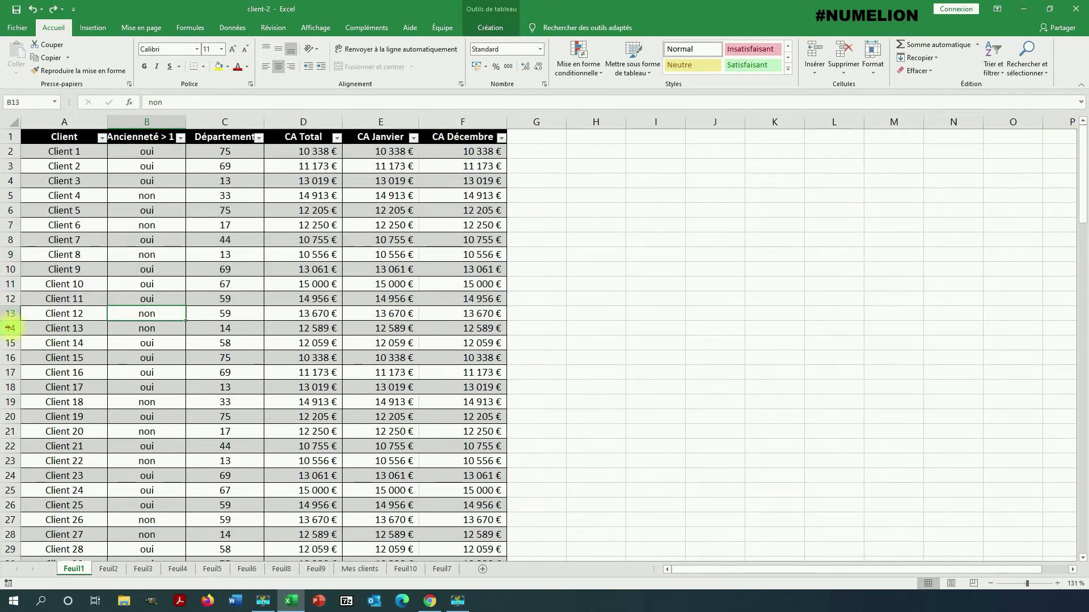
Hide rows 14 to 20 of the client table.
click(11, 328)
mouse_move(10, 328)
mouse_down()
mouse_move(10, 357)
mouse_move(13, 329)
mouse_up()
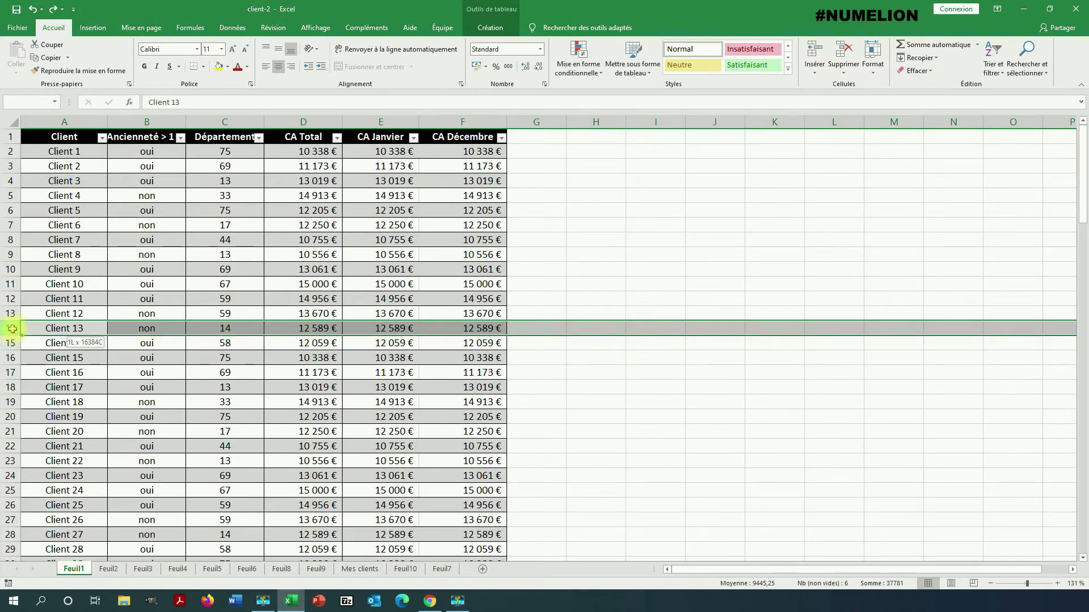
drag(11, 329, 10, 417)
right_click(9, 416)
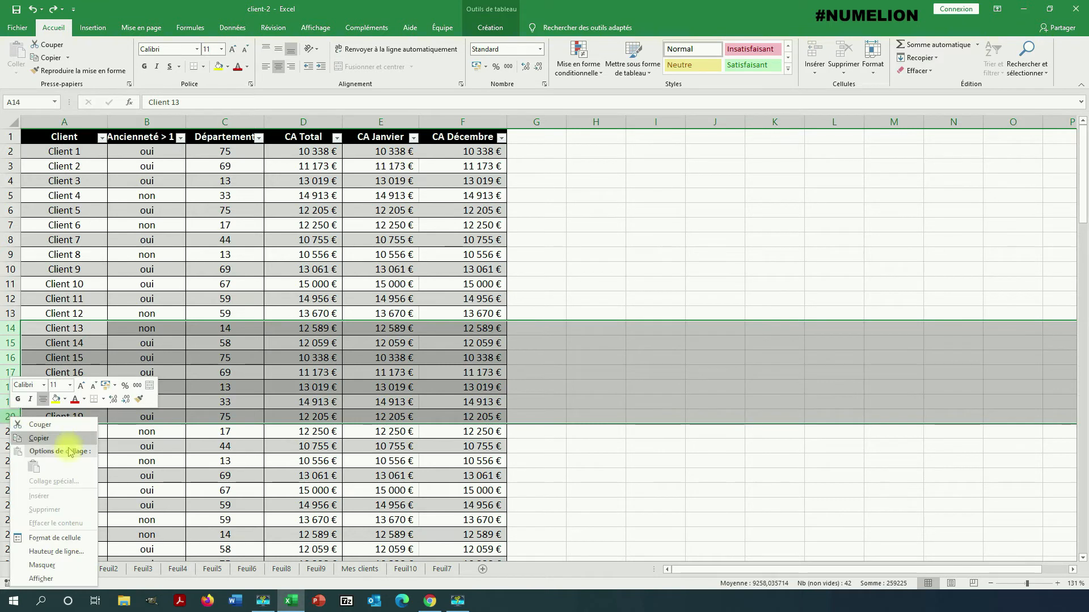
click(51, 570)
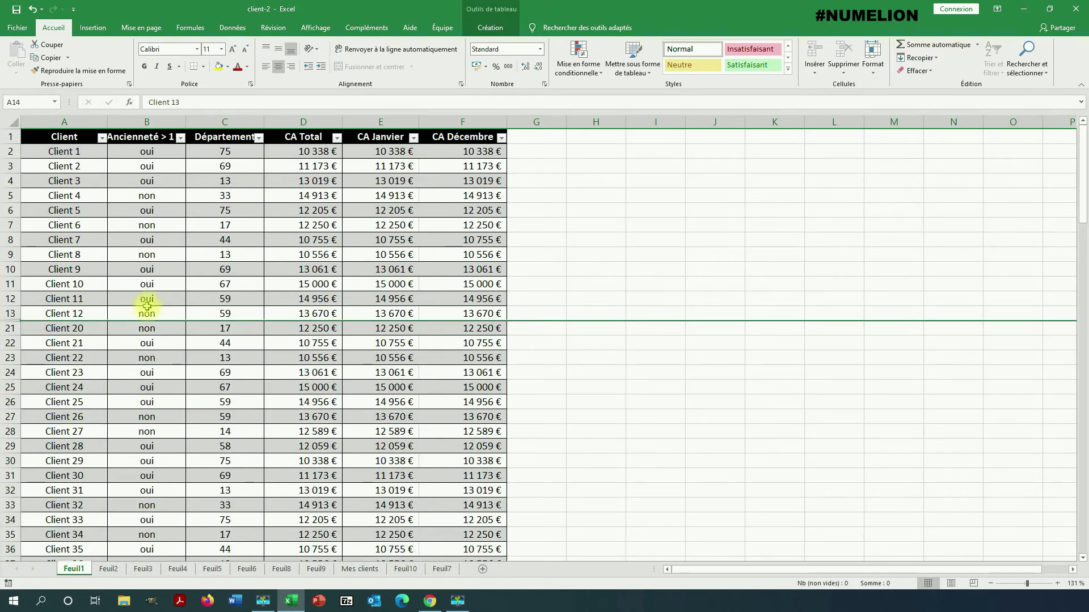
Apply a red font to the range from B13 to B21 across the hidden rows, and unhide the rows in between.
drag(151, 315, 149, 329)
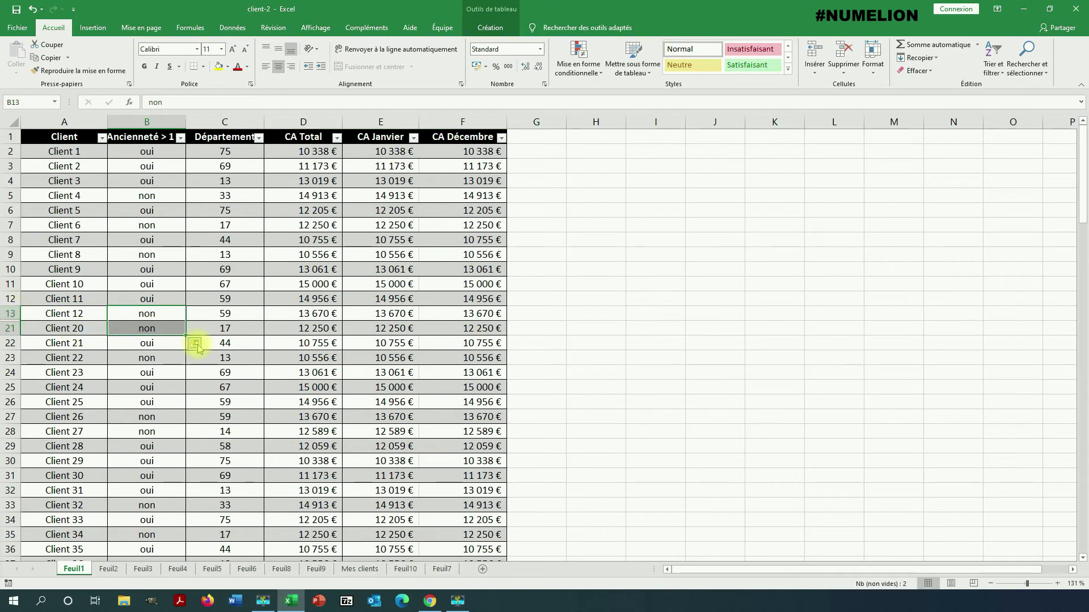
click(238, 67)
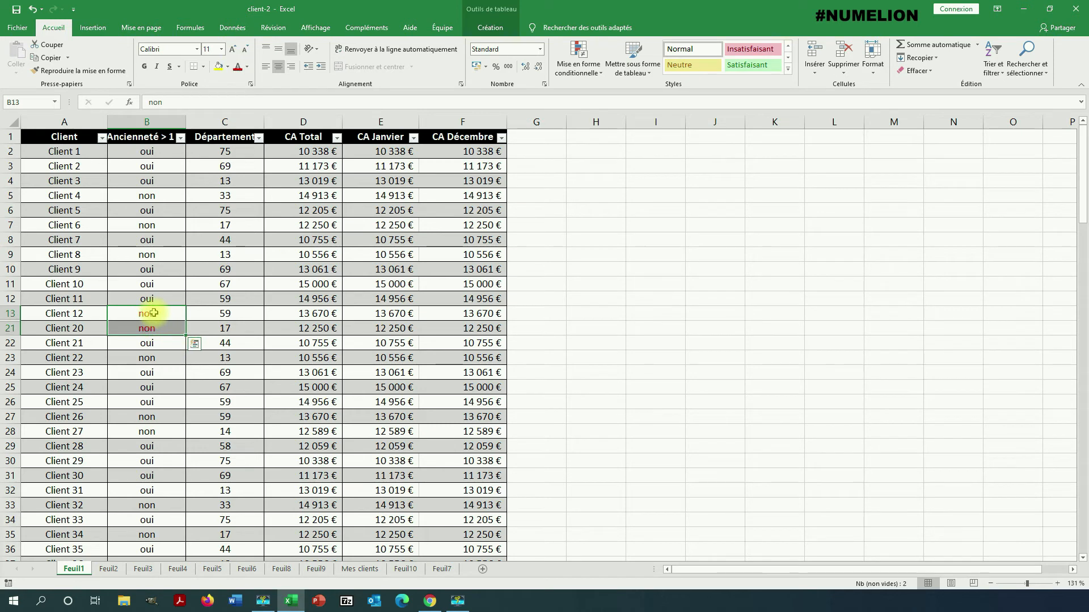
drag(13, 313, 13, 327)
right_click(13, 328)
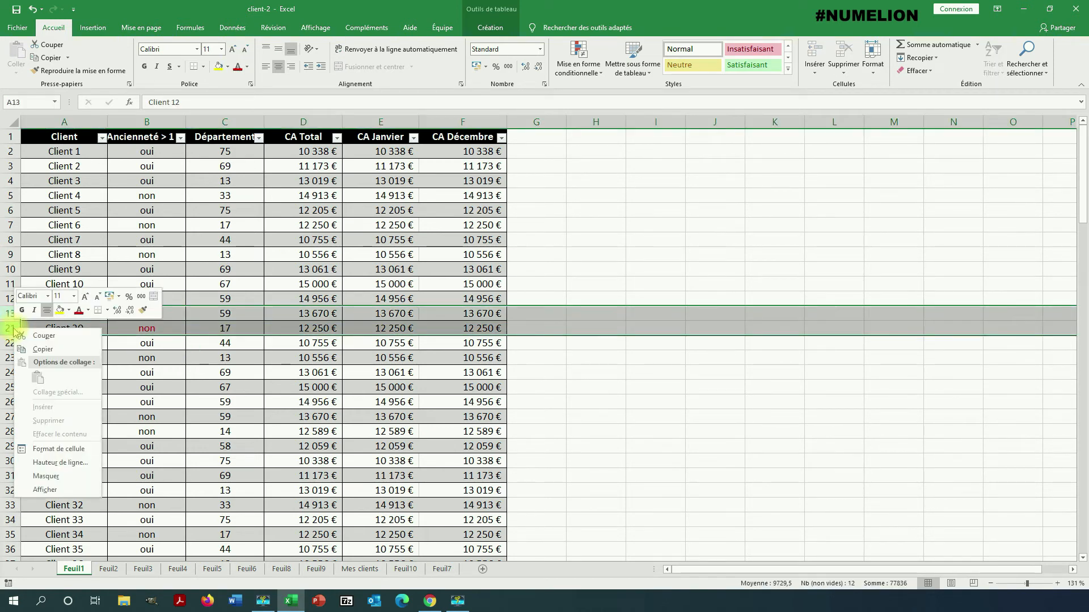
click(45, 490)
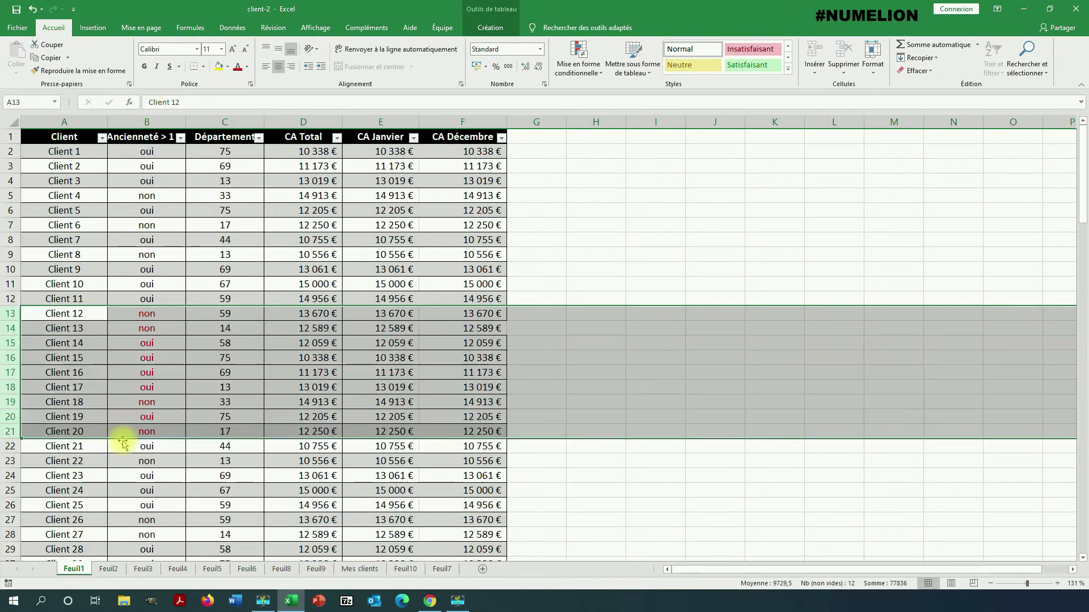